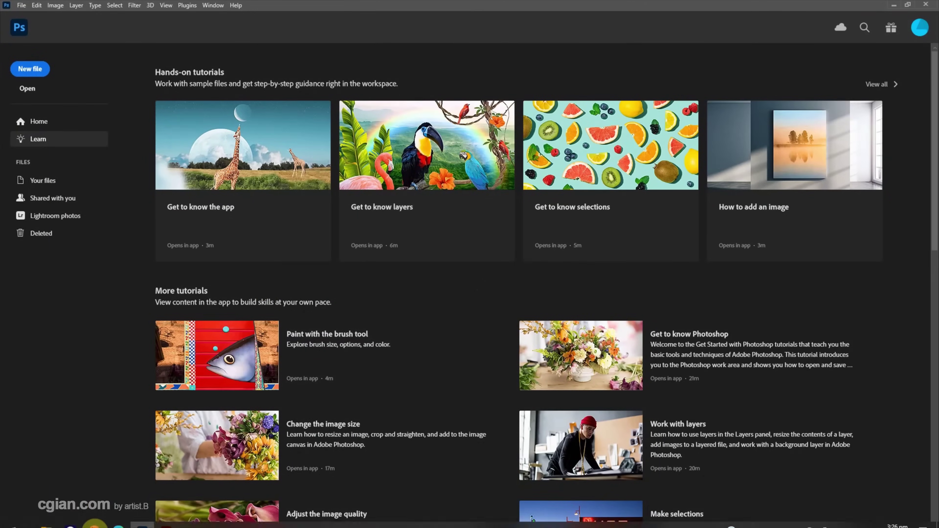
Step: Open the PS to AI folder holding 5283154.psd in File Explorer
click(46, 525)
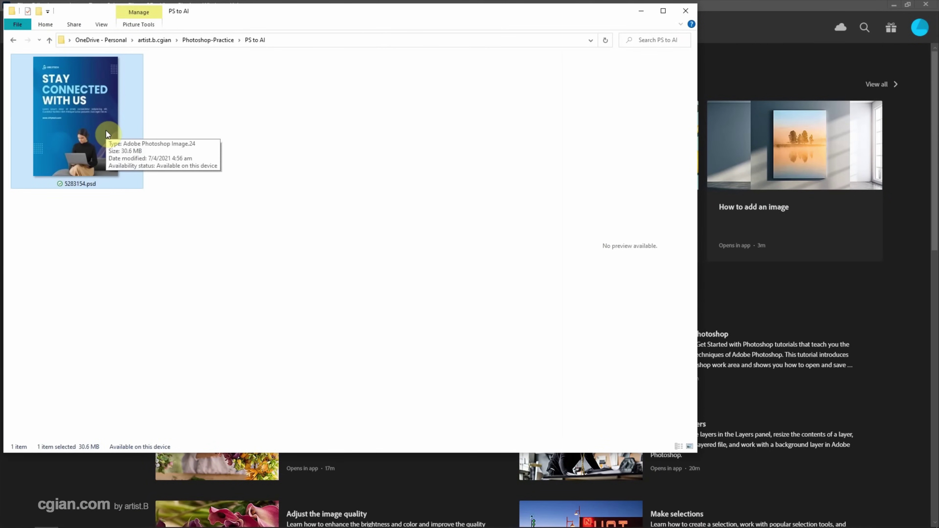
Step: Open 5283154.psd in Photoshop by dragging it in from the PS to AI folder
drag(106, 131, 737, 277)
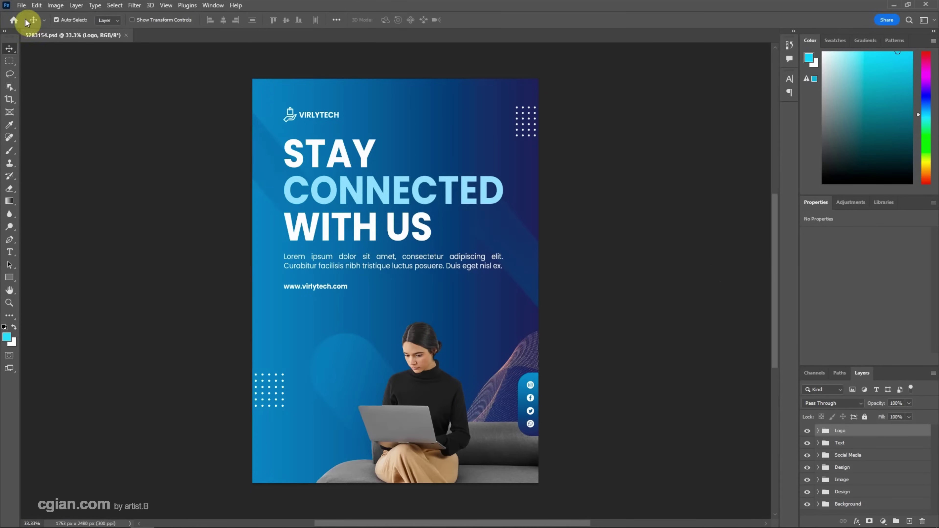
click(23, 5)
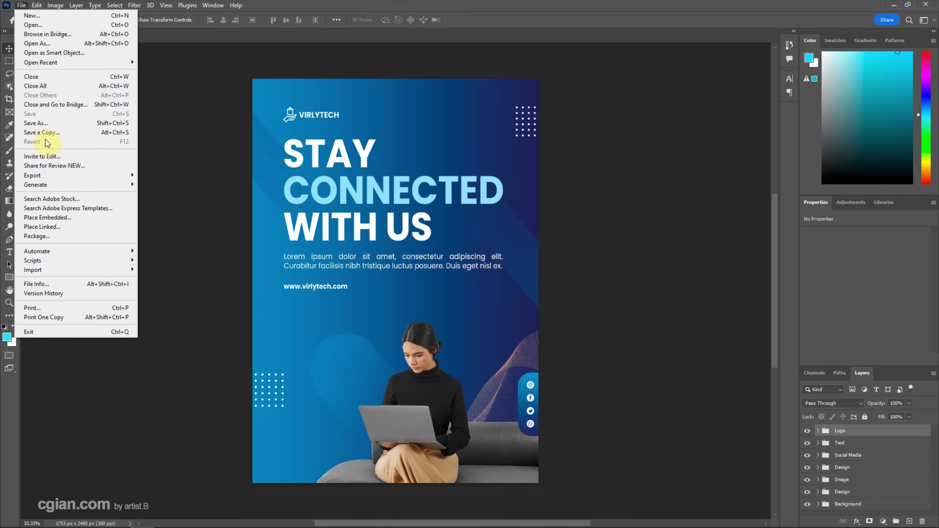
mouse_move(89, 176)
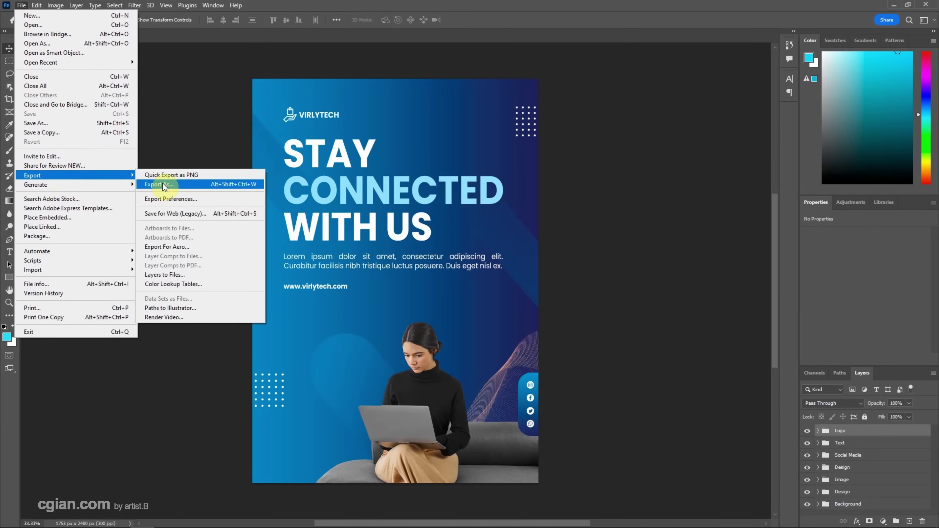
click(180, 189)
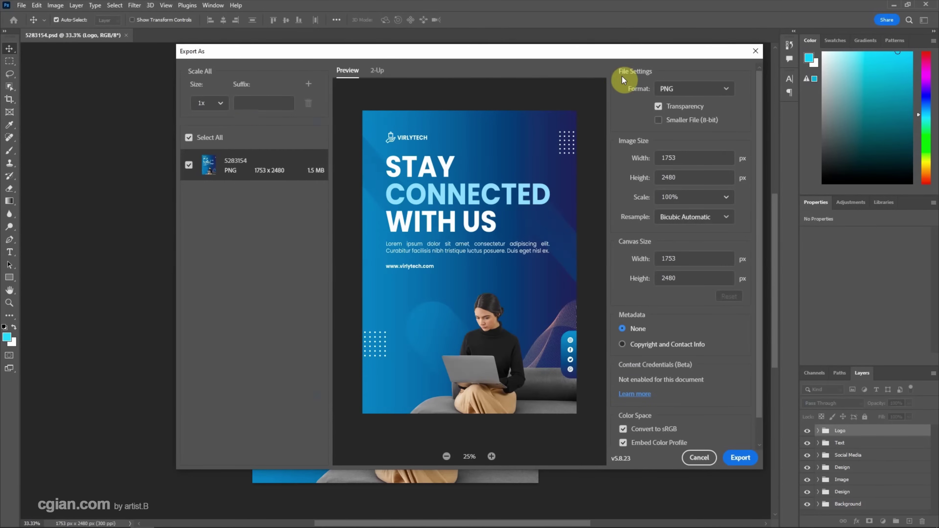
click(709, 91)
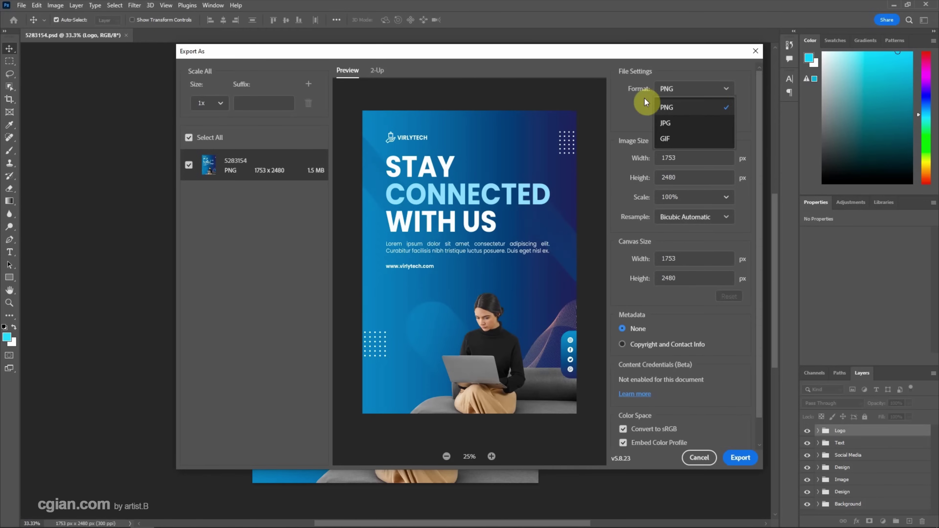
click(697, 459)
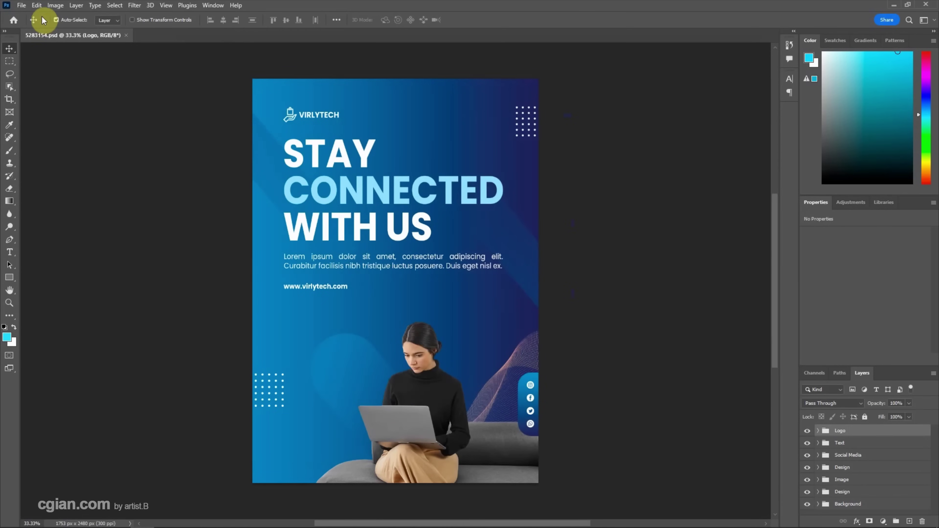
Step: Enable Use legacy "Export As" in Photoshop's Export preferences
click(36, 5)
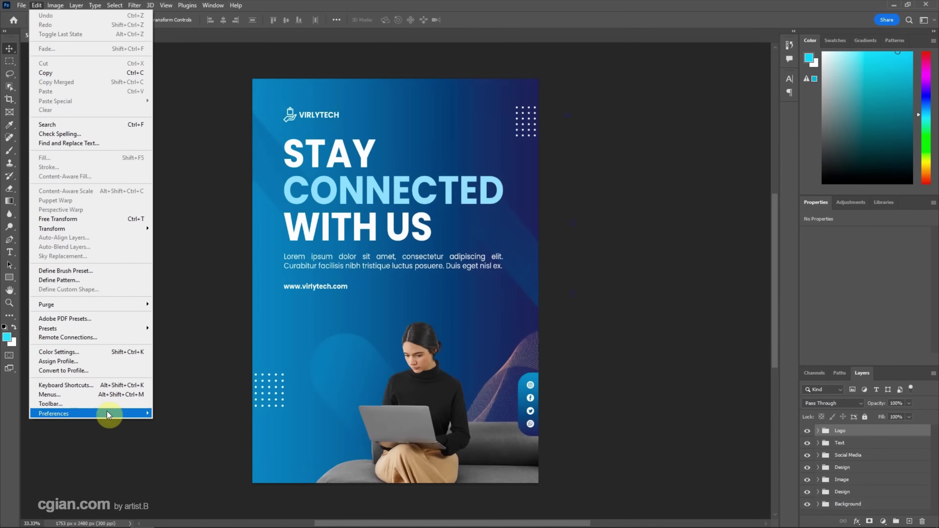
mouse_move(109, 413)
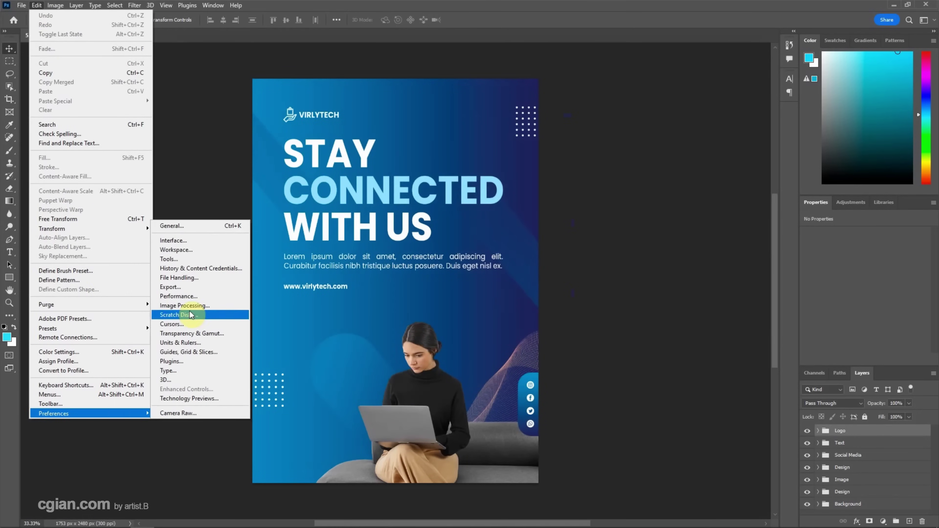
click(198, 288)
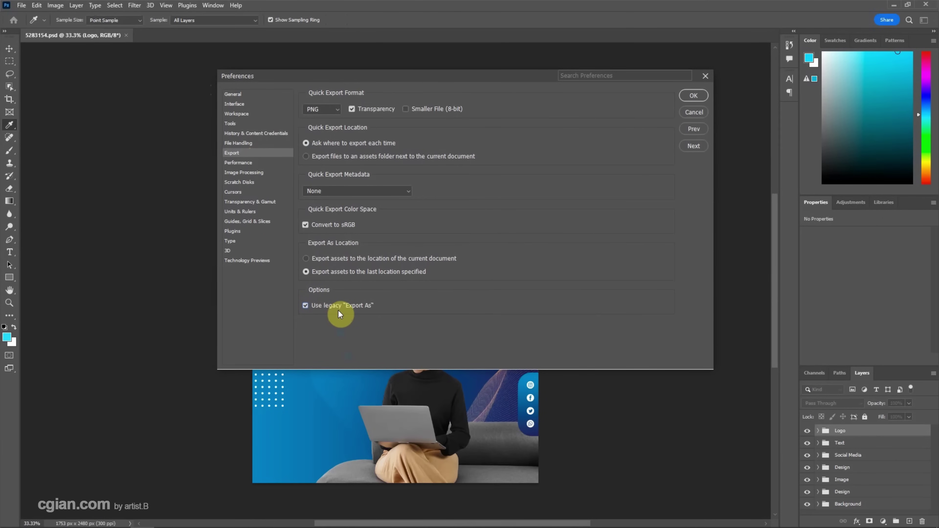
click(688, 100)
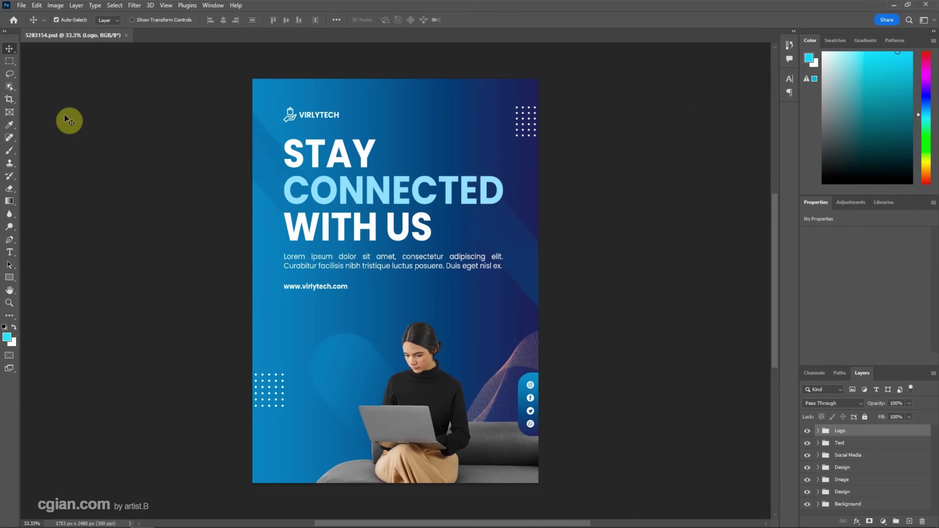
click(21, 6)
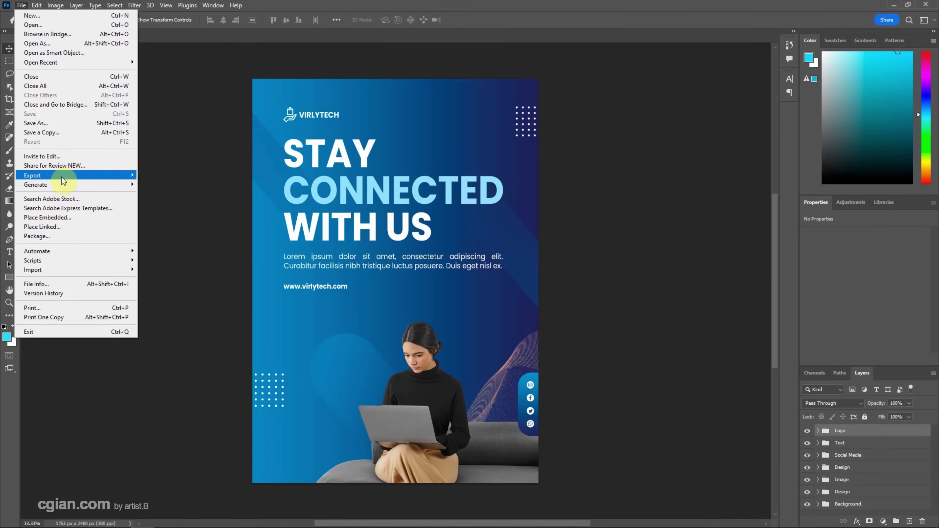
mouse_move(82, 177)
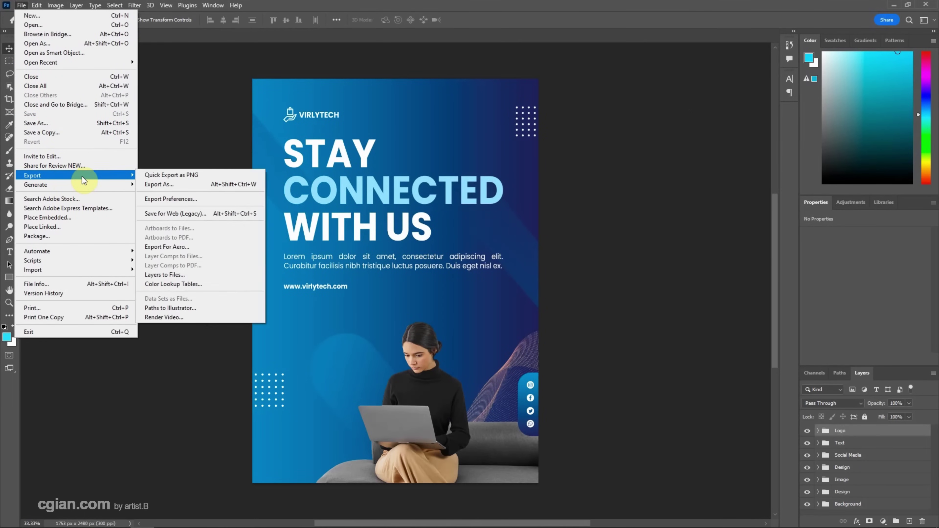
click(188, 185)
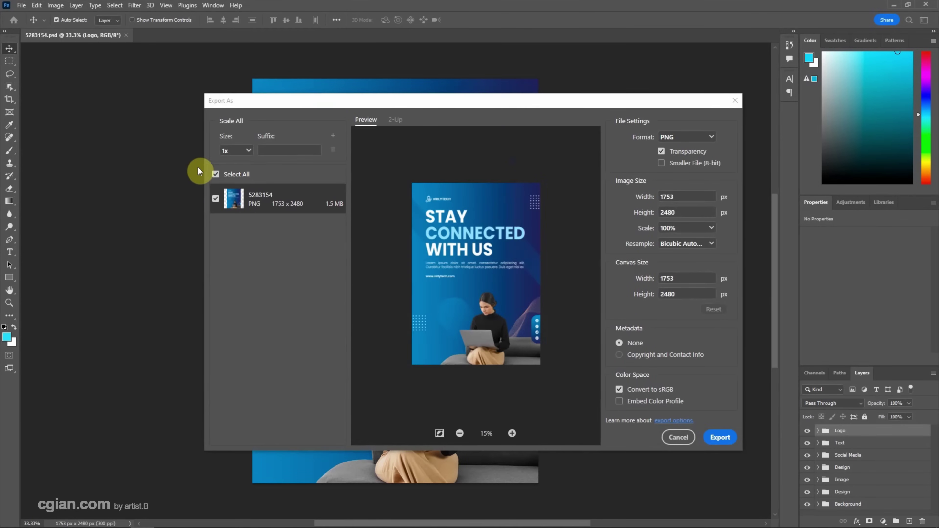
click(677, 137)
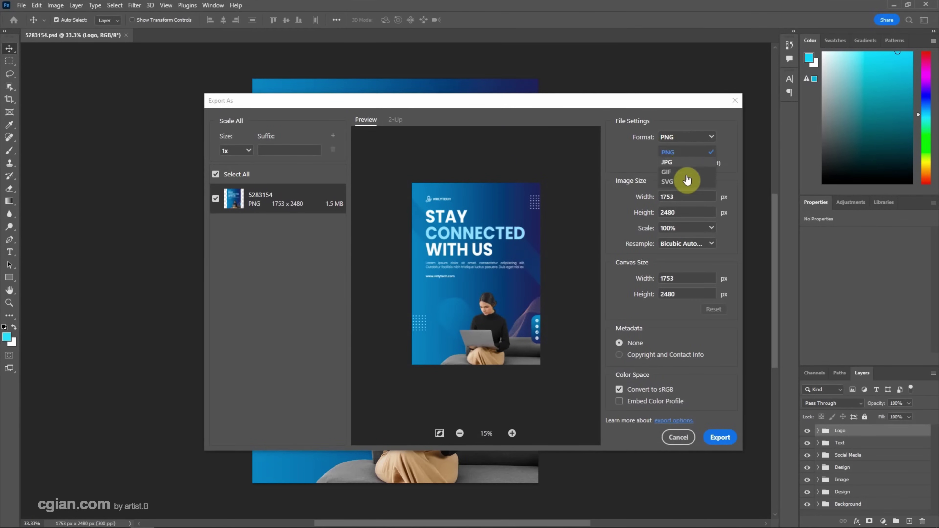
click(685, 181)
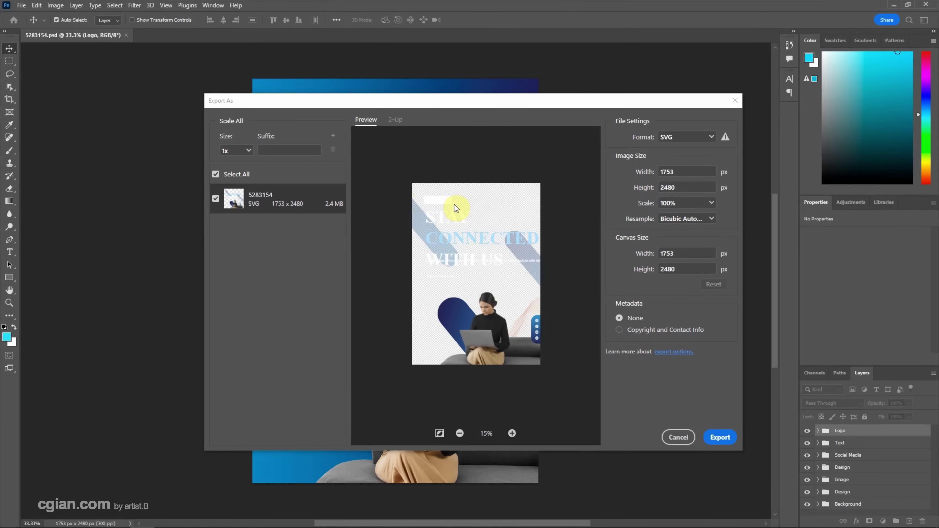
click(664, 439)
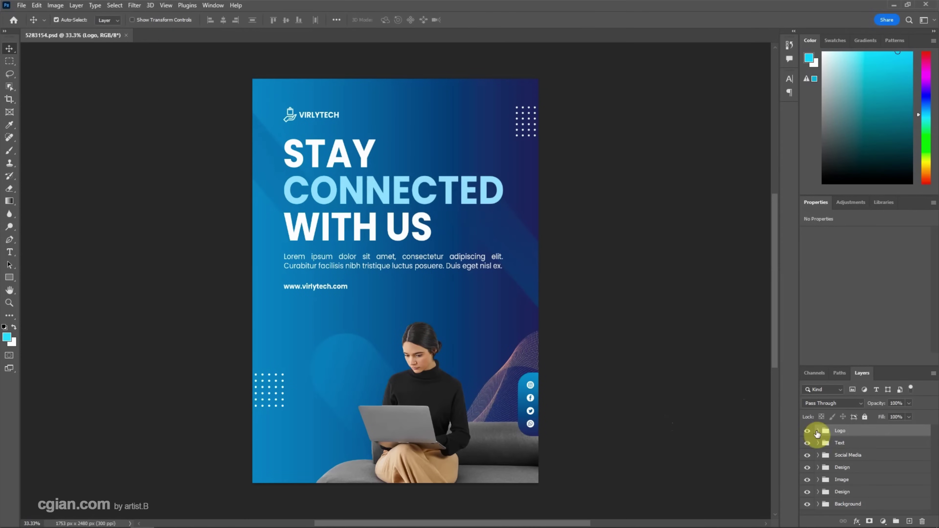
Step: In the Logo group, check the Shape layer's effect, then delete the Shape layer
click(818, 432)
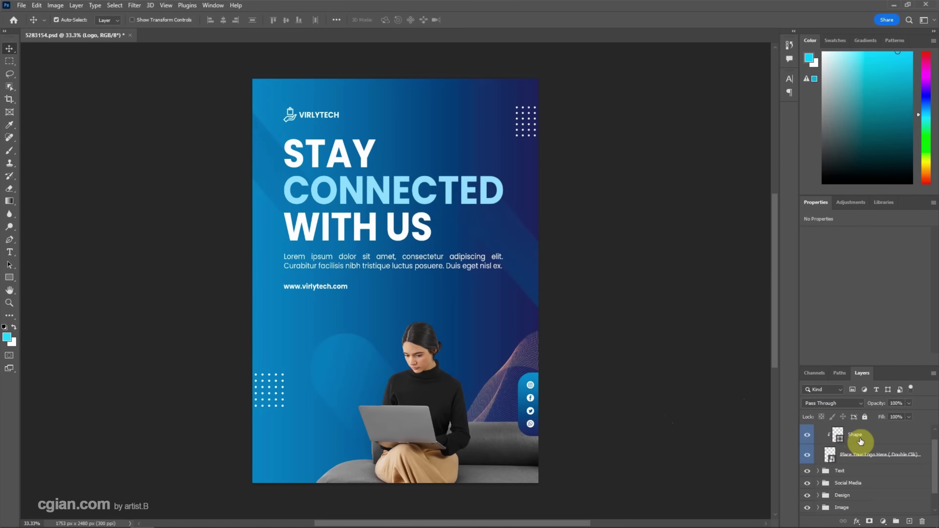
scroll(859, 443, up, 1)
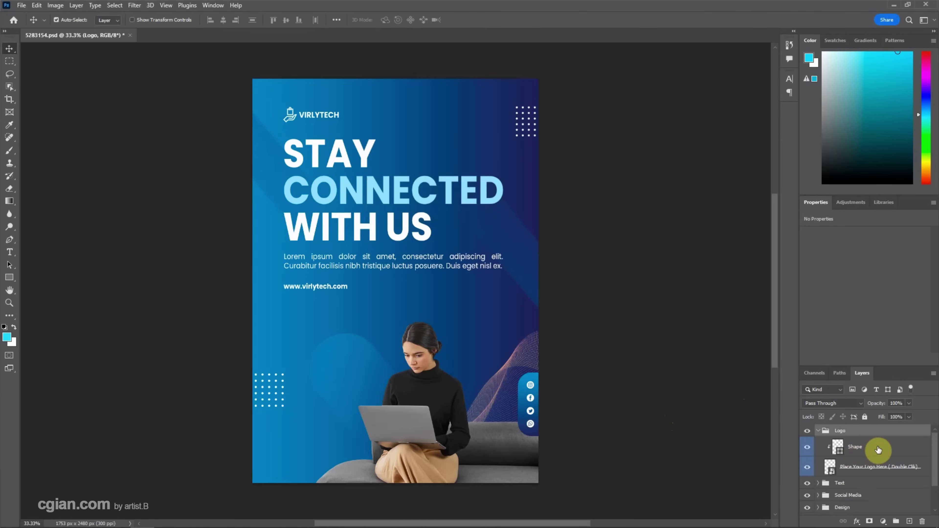
click(808, 447)
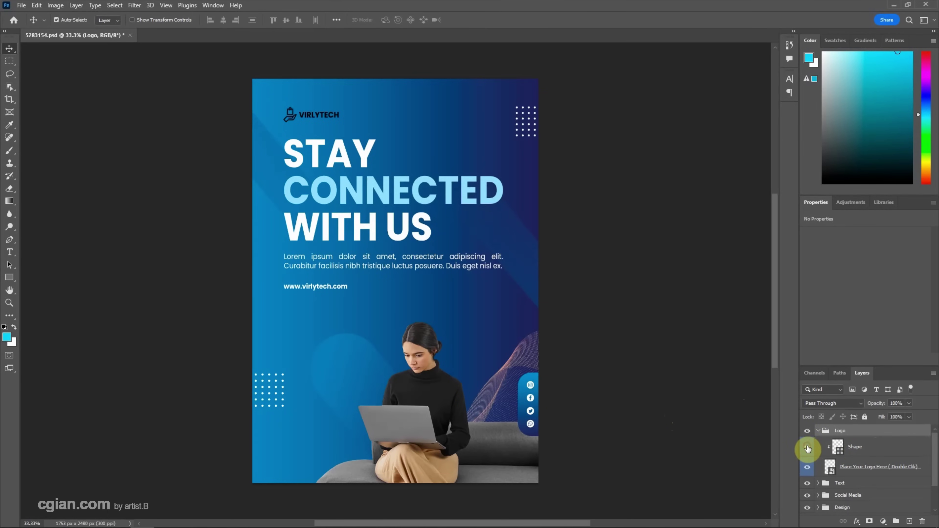
click(808, 449)
click(808, 448)
click(808, 449)
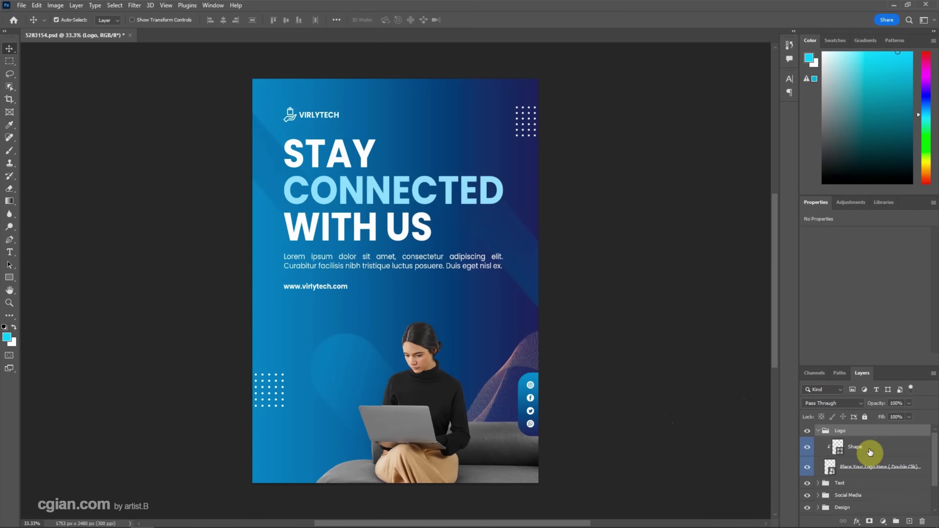
drag(870, 452, 922, 520)
Step: Open the Place Your Logo Here smart object and make the VIRLYTECH text white
click(829, 452)
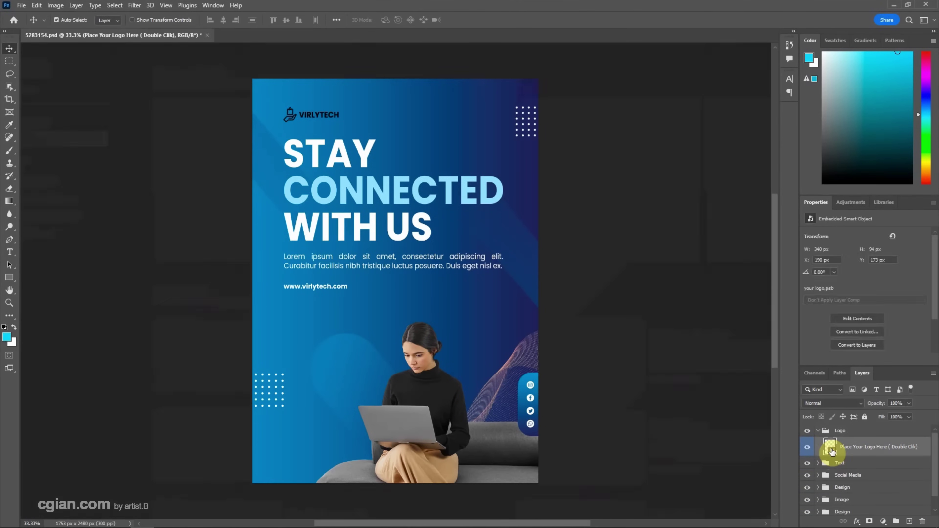
double_click(832, 451)
double_click(829, 430)
click(886, 311)
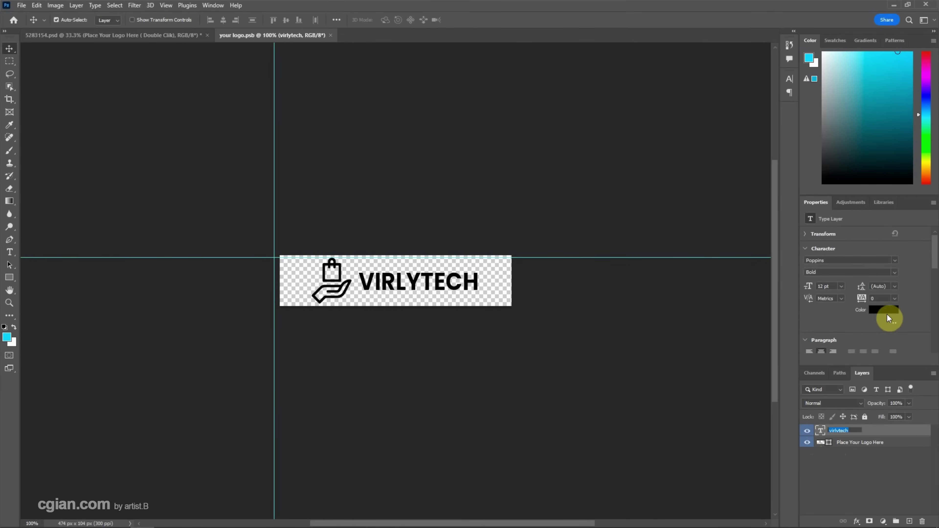
click(632, 336)
drag(631, 336, 547, 300)
click(755, 302)
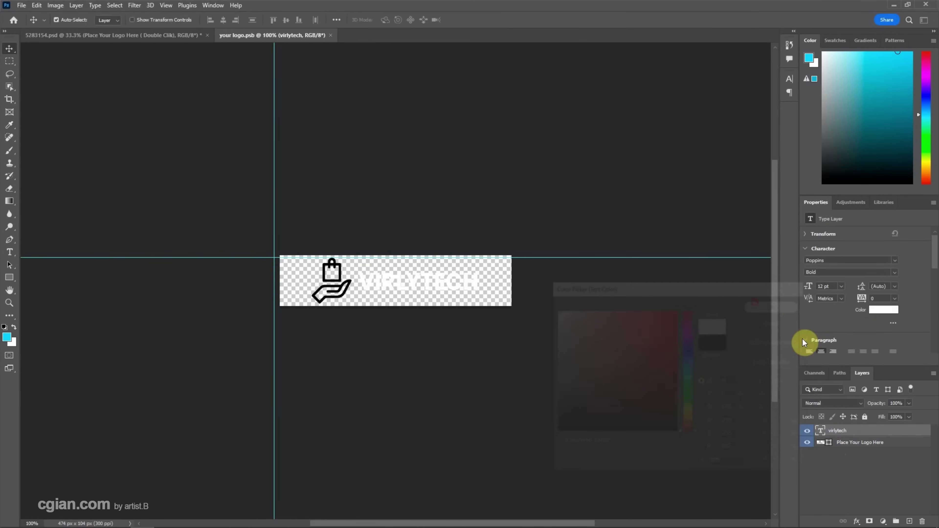
Step: Fill the logo icon with white, then close the smart object and save the changes
click(821, 444)
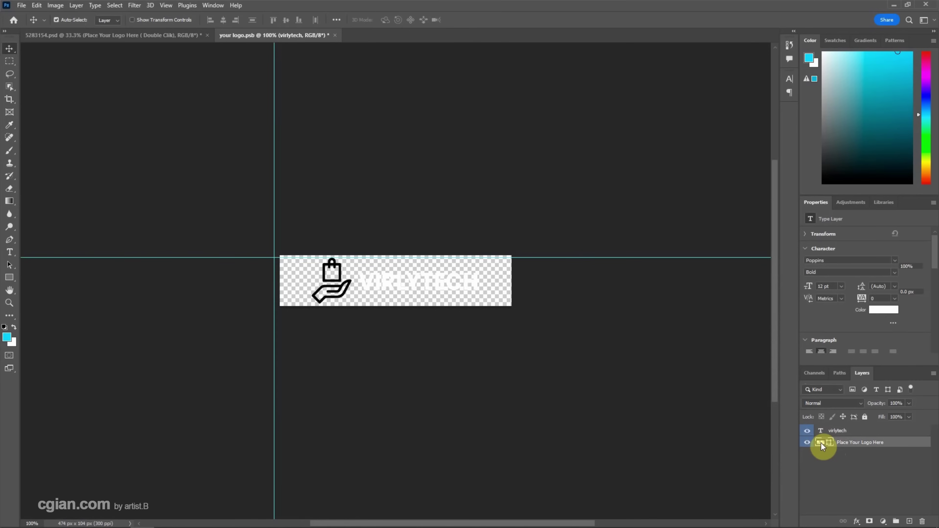
double_click(821, 444)
drag(589, 329, 550, 297)
key(Return)
key(ctrl+w)
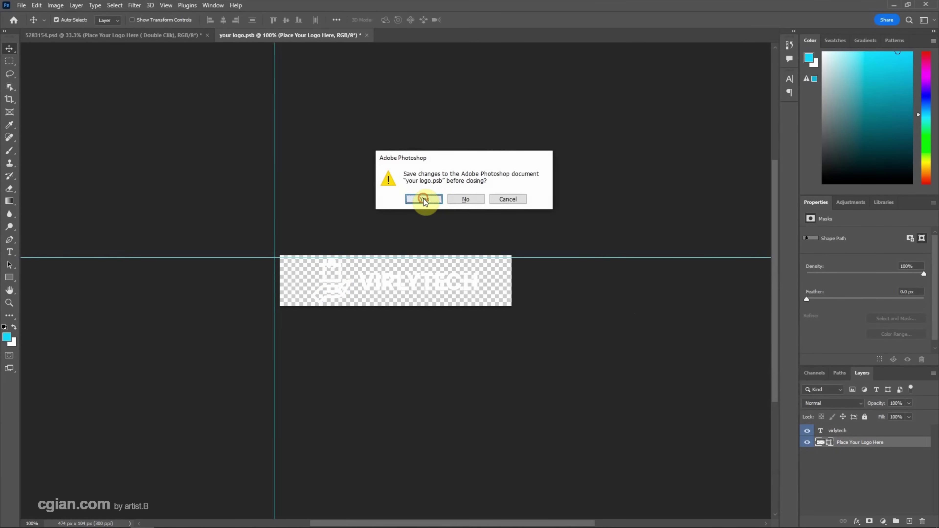
click(424, 199)
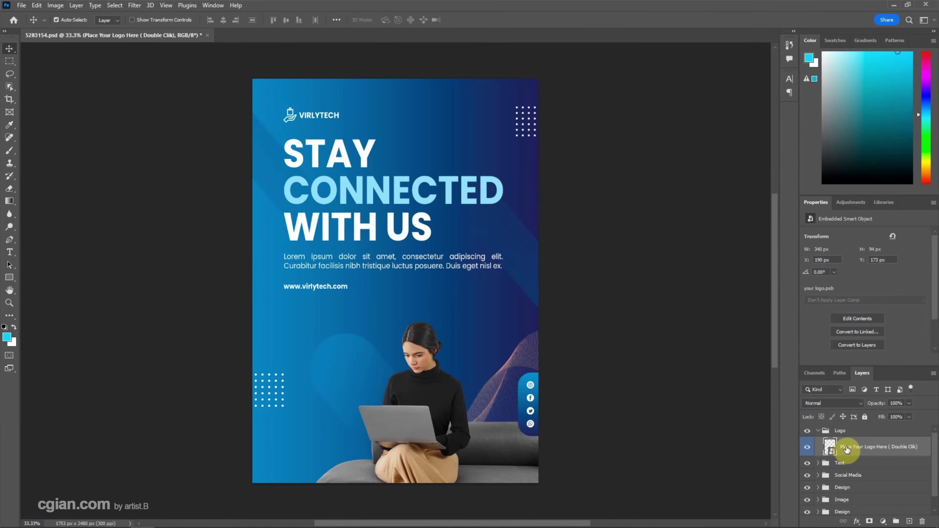
Step: Save the Gradient Fill 1 background gradient as the new preset SG Duotone 08
scroll(847, 449, down, 1)
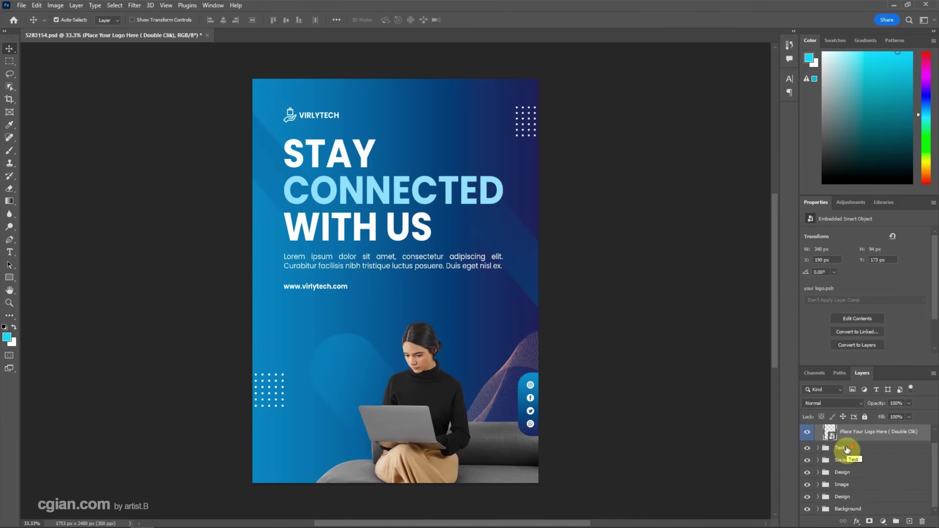
scroll(827, 497, down, 1)
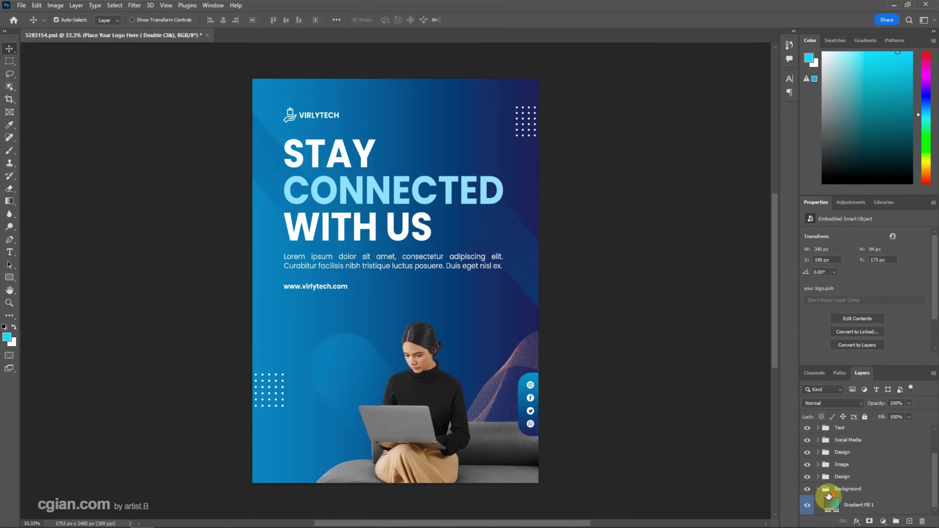
click(878, 510)
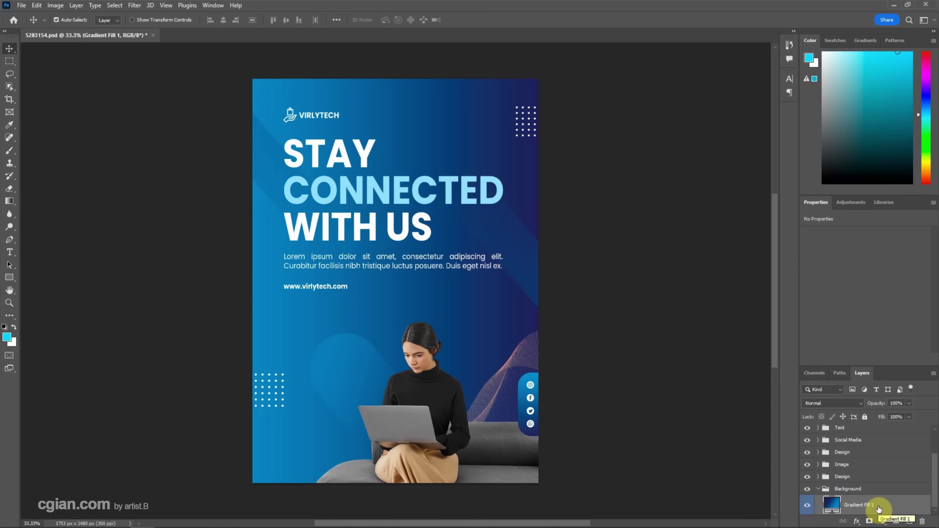
double_click(831, 508)
click(463, 138)
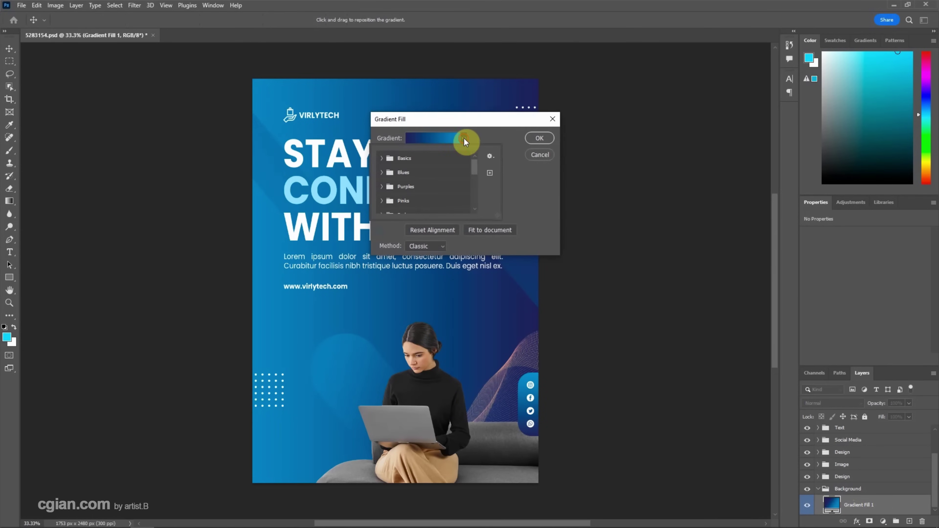
click(490, 173)
click(571, 172)
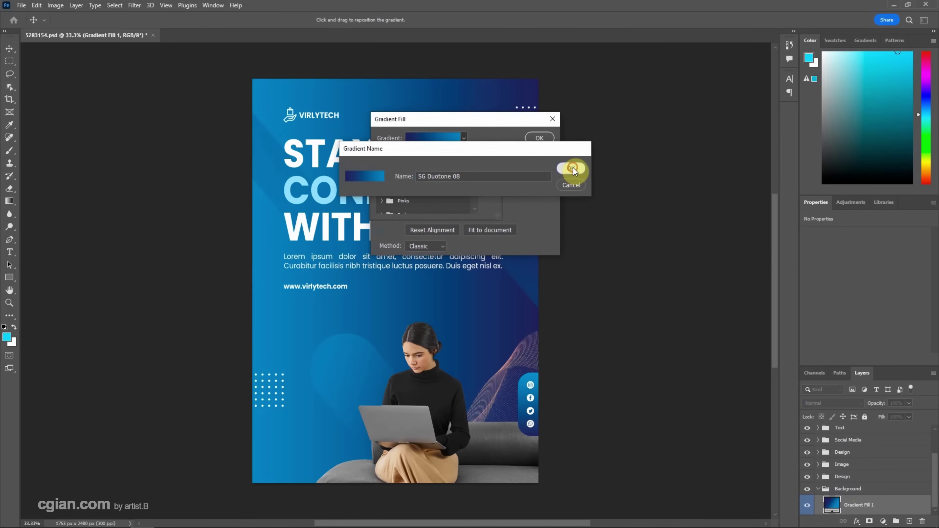
click(547, 142)
click(546, 142)
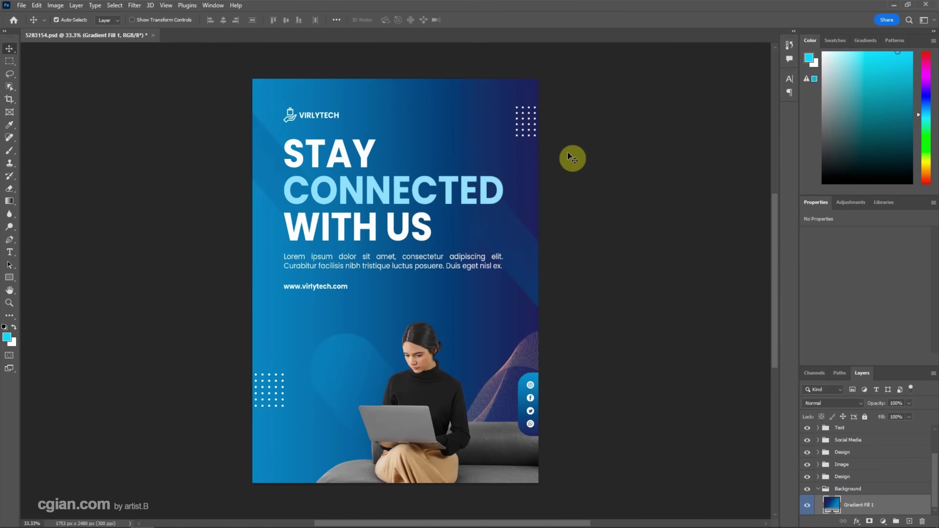
Step: Hide Gradient Fill 1 and draw a rectangle over the whole poster with the saved blue gradient
click(808, 506)
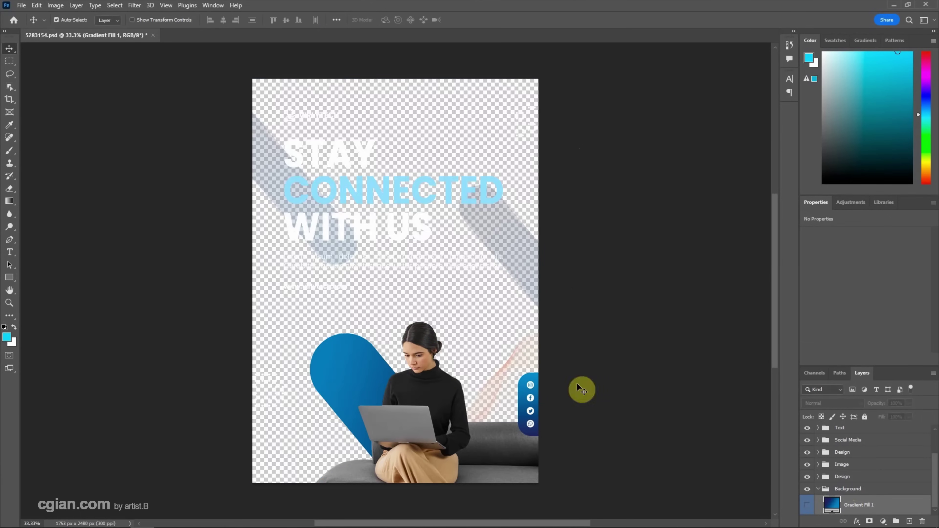
click(12, 280)
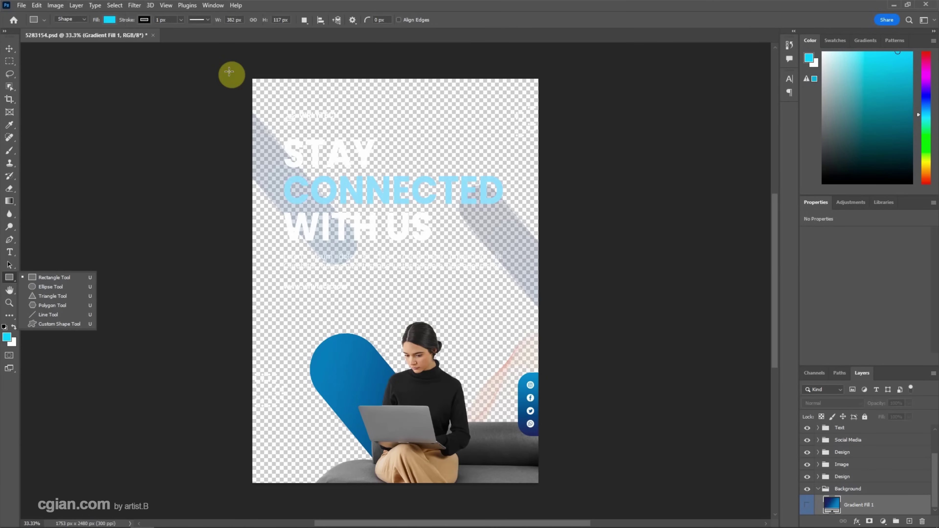
click(109, 20)
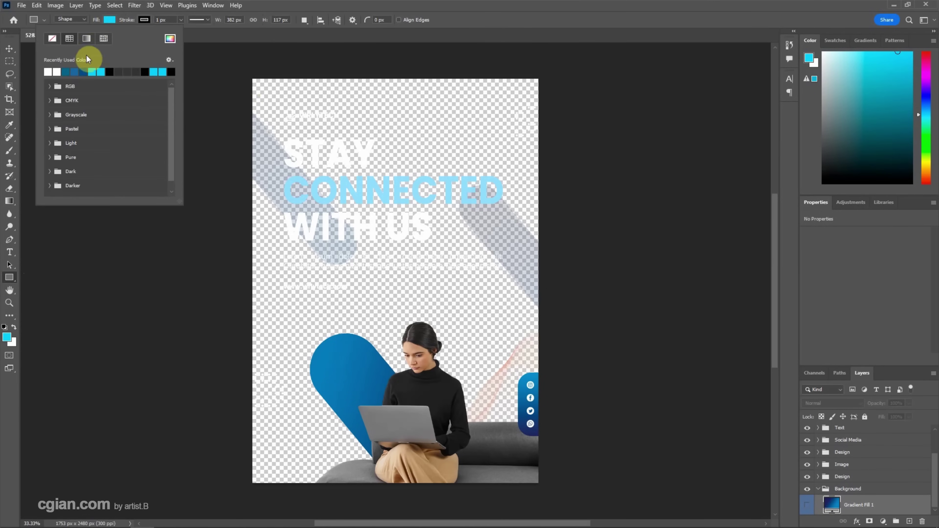
click(85, 38)
click(50, 72)
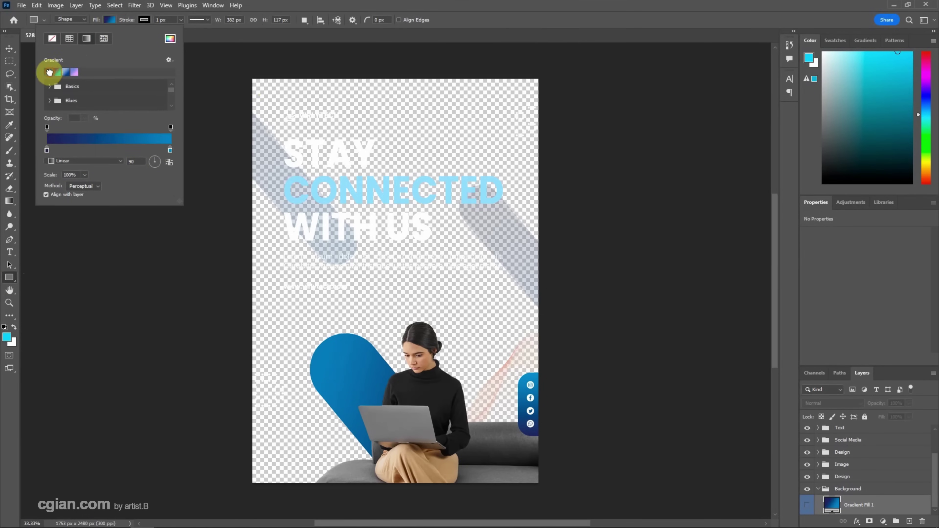
click(249, 77)
drag(263, 100, 540, 485)
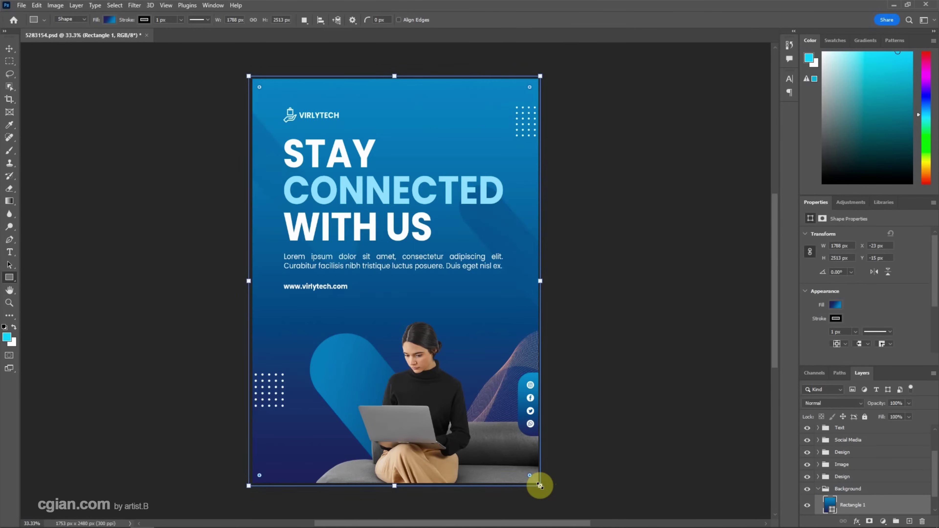
Step: Set the rectangle's gradient angle to 180°
click(836, 306)
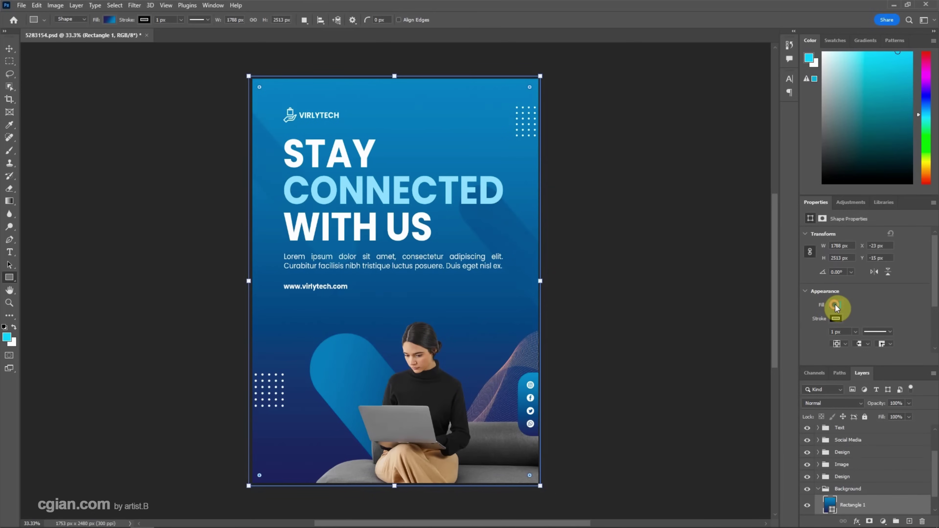
click(836, 306)
click(893, 446)
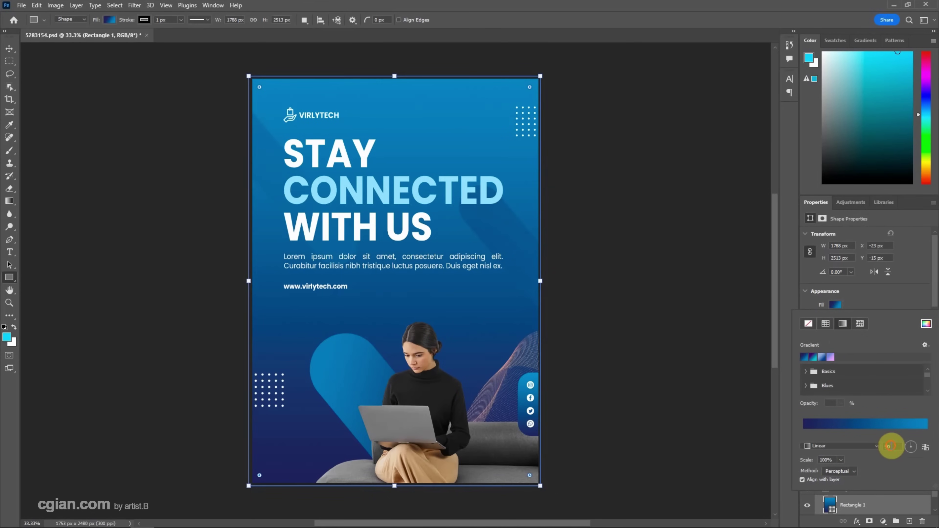
text(18)
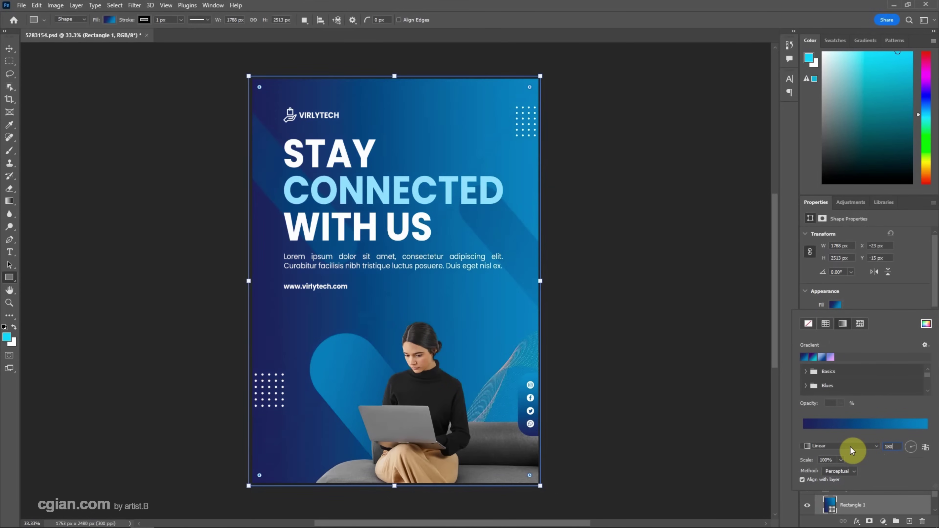
text(0)
key(Return)
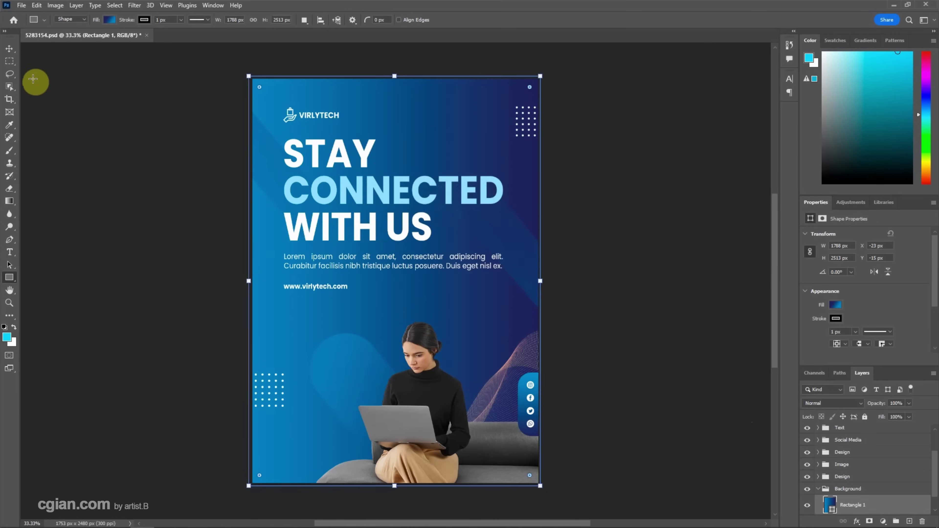
click(21, 5)
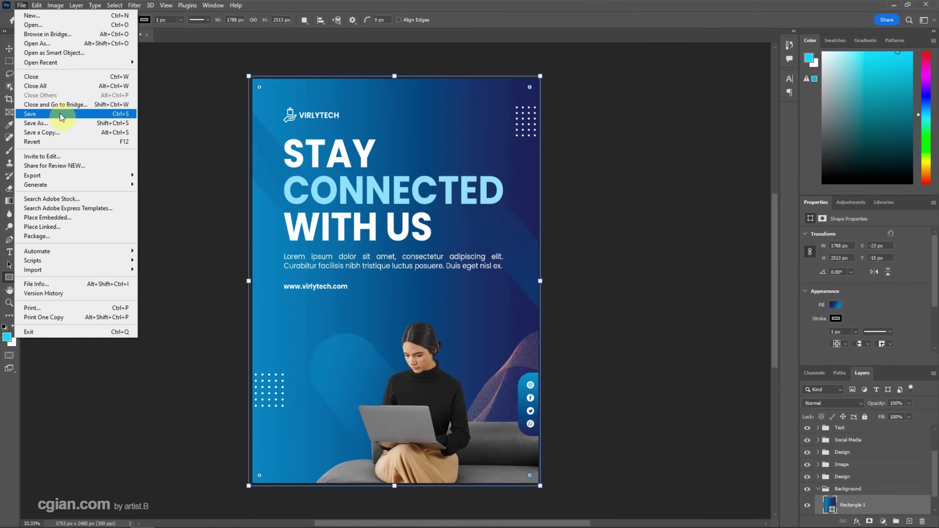
Step: Export the poster as SVG, saving 5283154.svg into the PS to AI folder
mouse_move(81, 180)
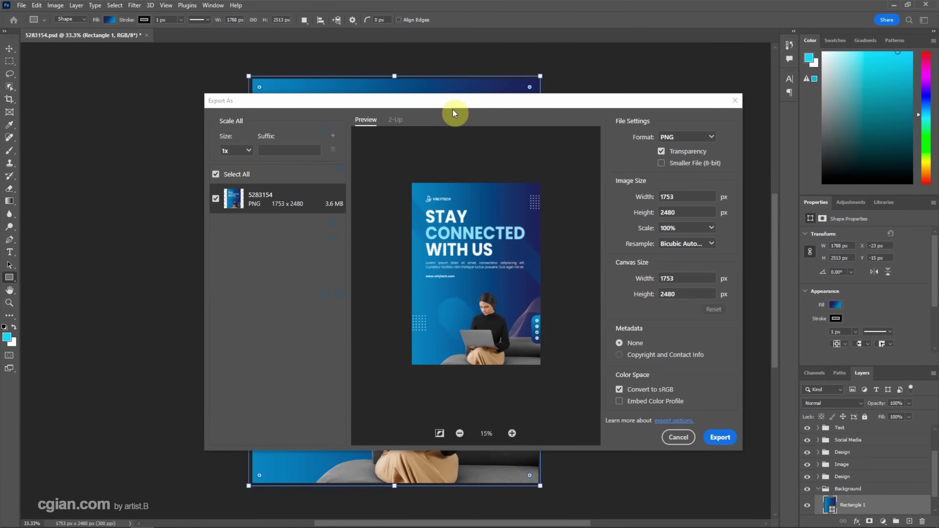
click(671, 138)
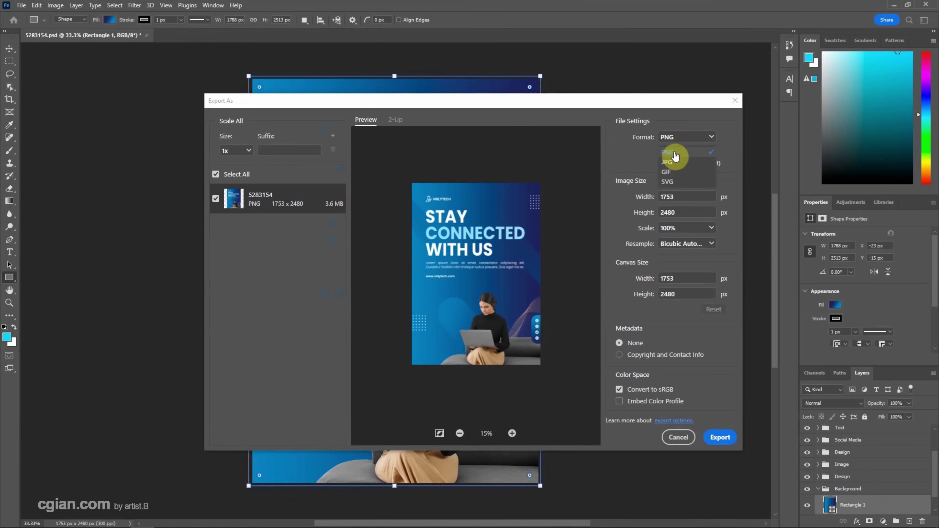
click(682, 183)
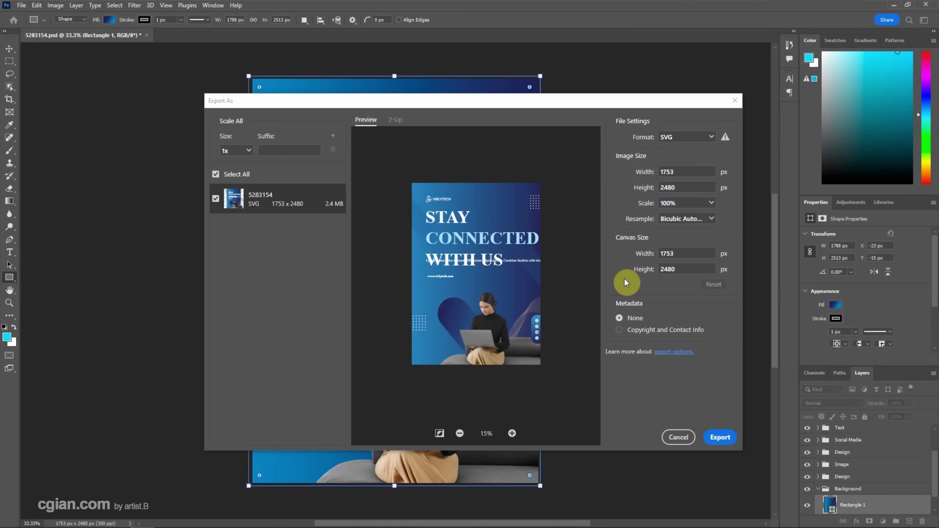
click(722, 441)
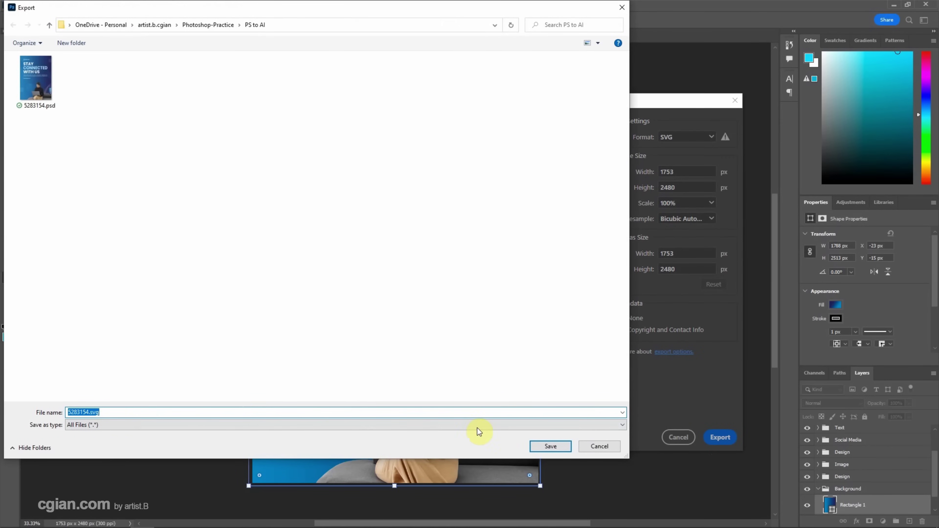
click(555, 447)
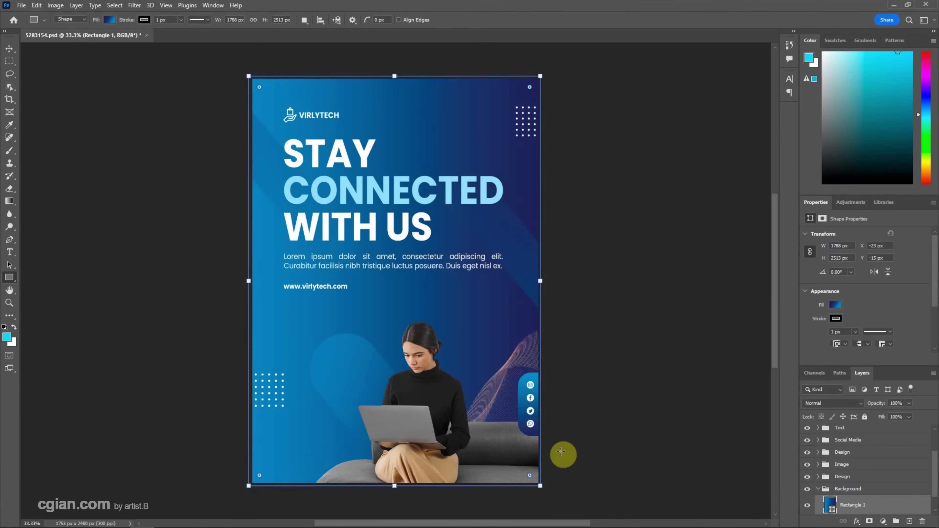
key(a)
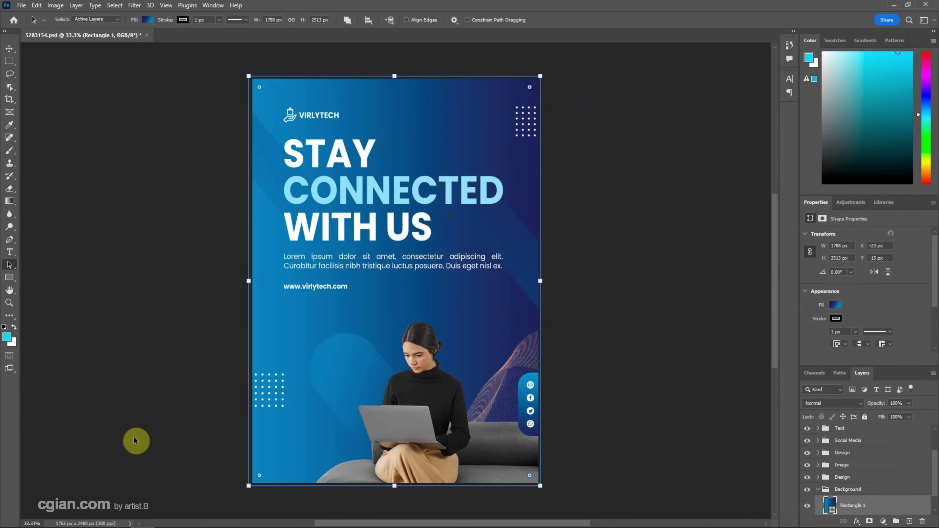
Step: Open the exported 5283154.svg in Illustrator from the PS to AI folder
click(46, 524)
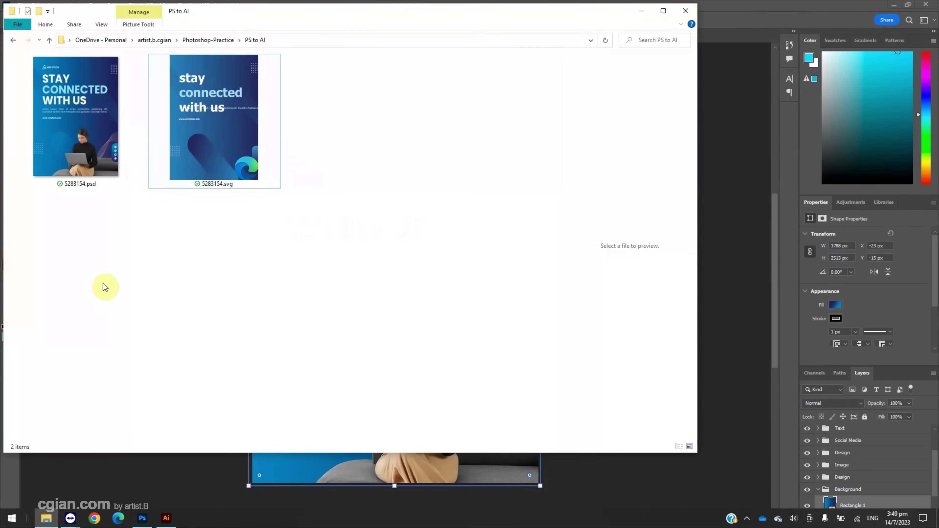
drag(204, 152, 147, 309)
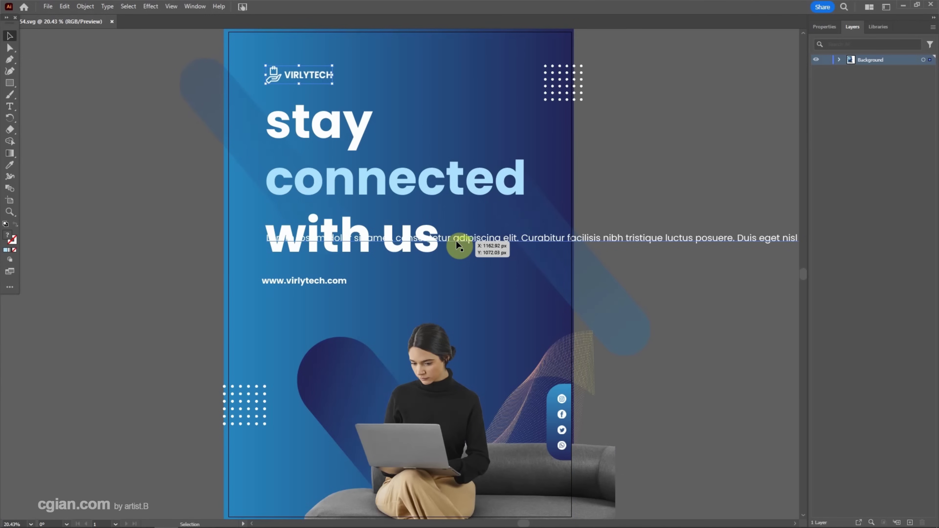
Step: Set the 'stay connected with us' headline to All Caps from the Character panel menu
click(341, 122)
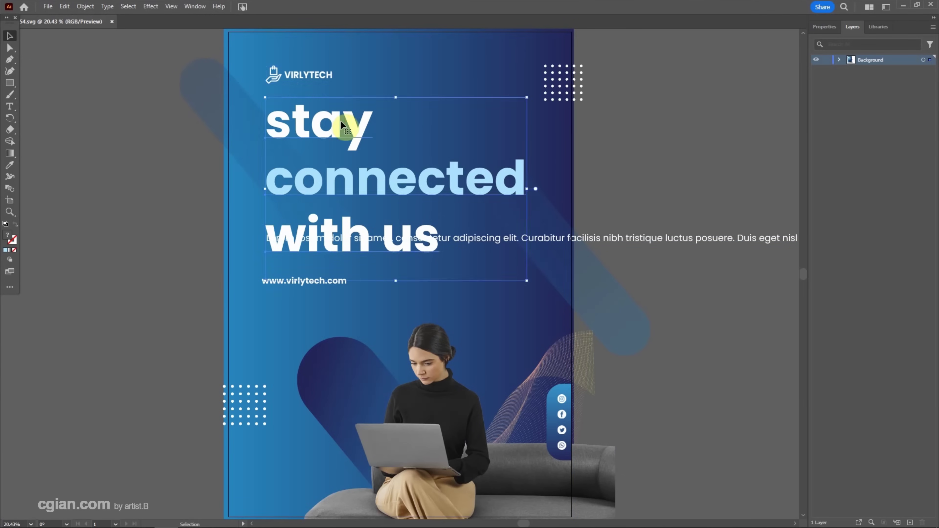
click(195, 7)
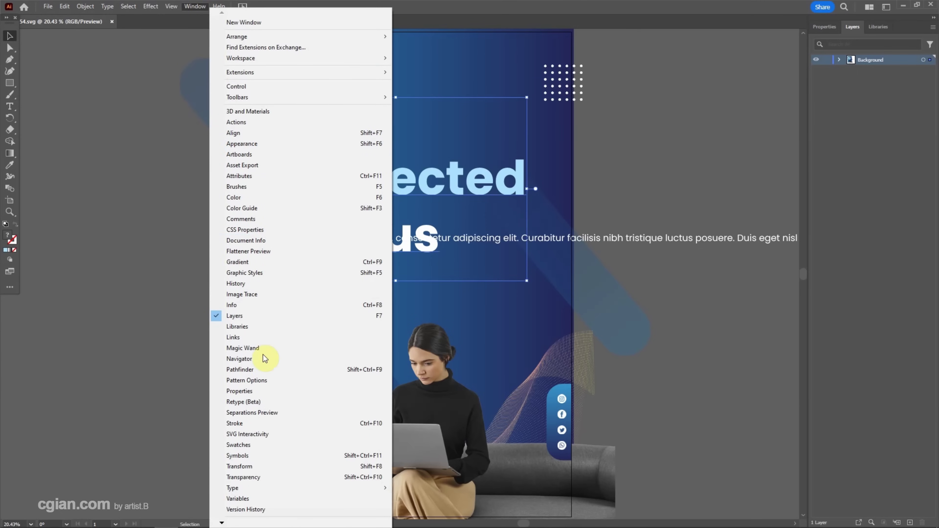
mouse_move(352, 485)
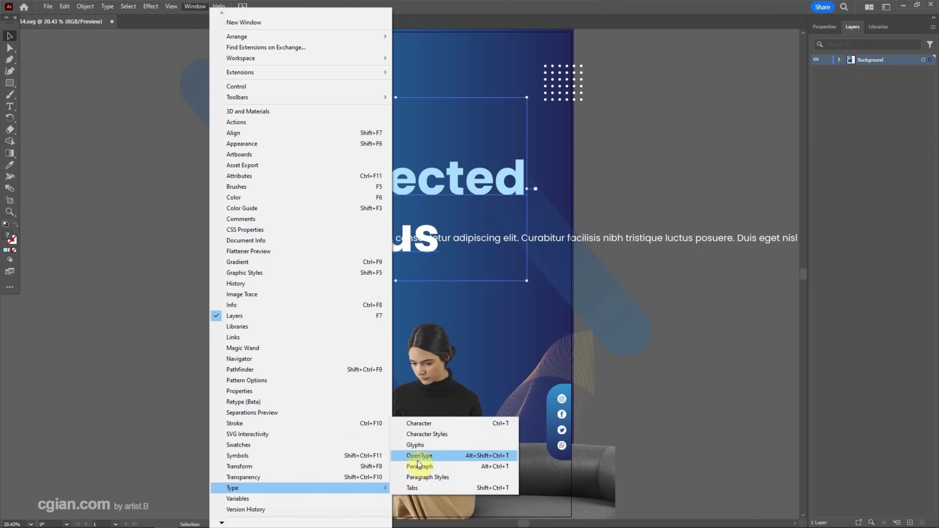
click(423, 426)
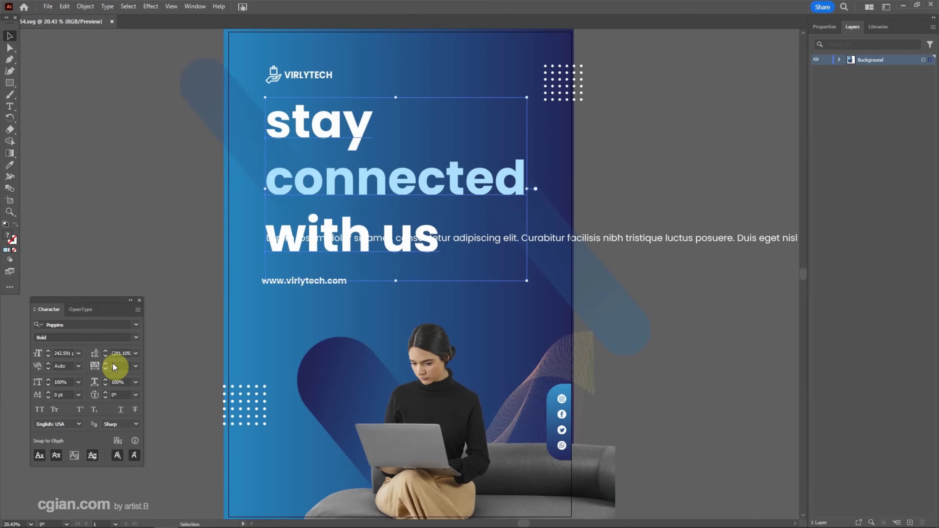
click(138, 310)
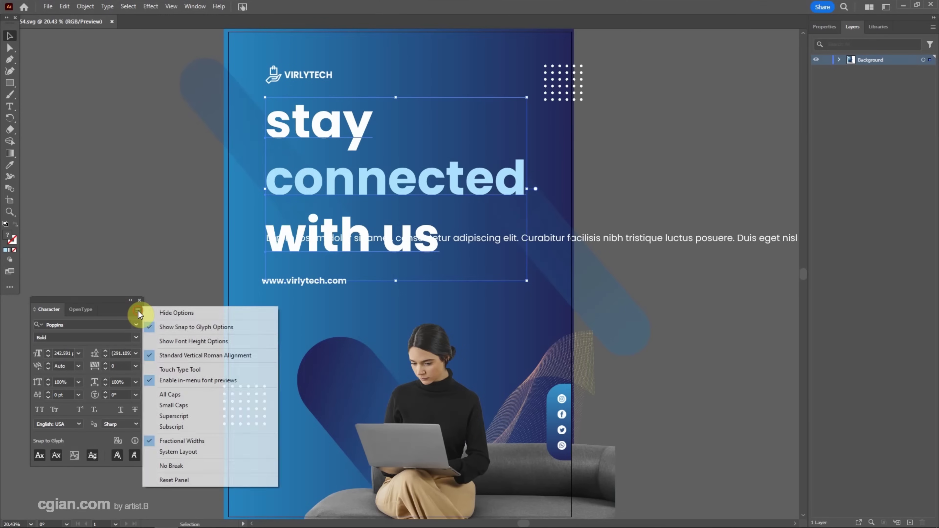
click(183, 398)
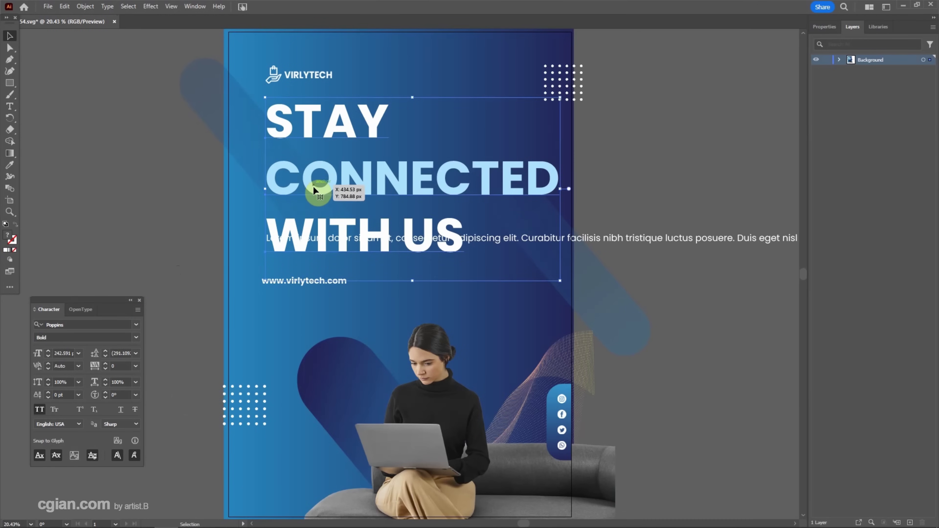
click(10, 48)
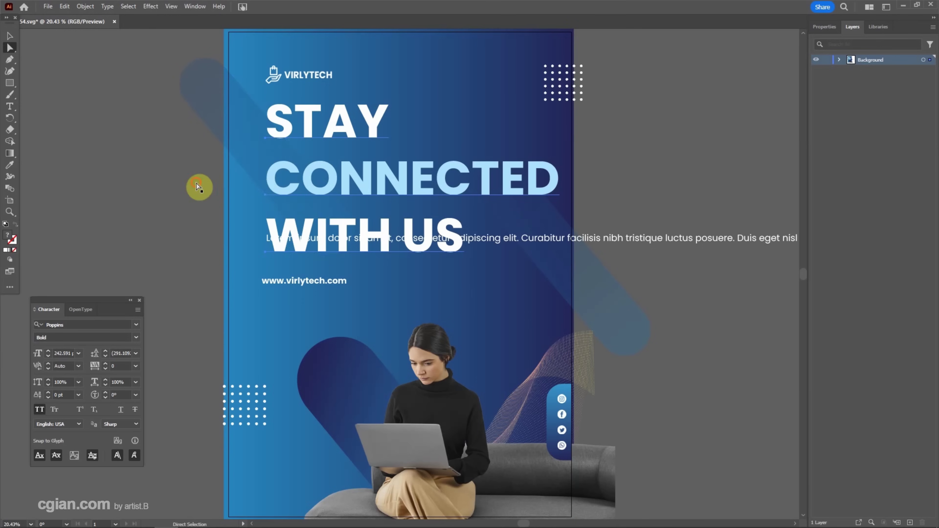
Step: Move the CONNECTED and WITH US lines up and break the Lorem paragraph after 'elit.'
drag(293, 179, 292, 158)
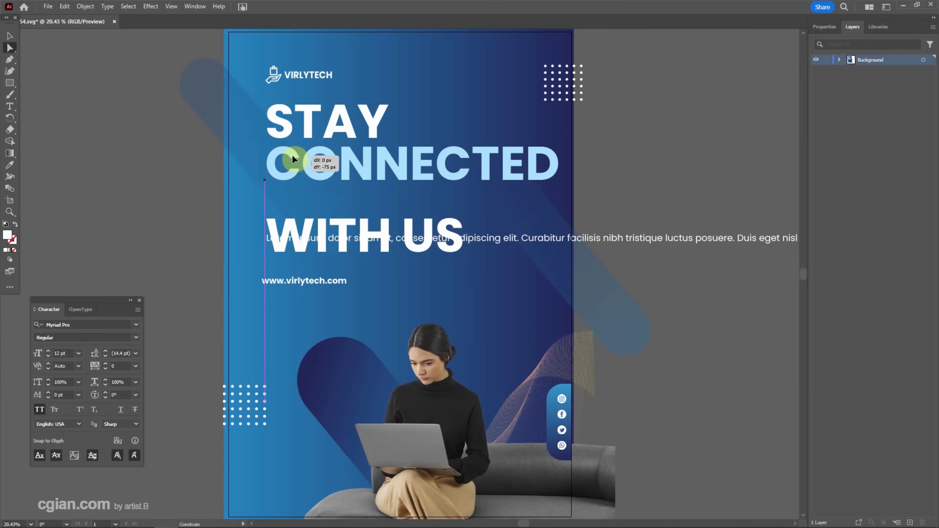
drag(292, 226, 291, 203)
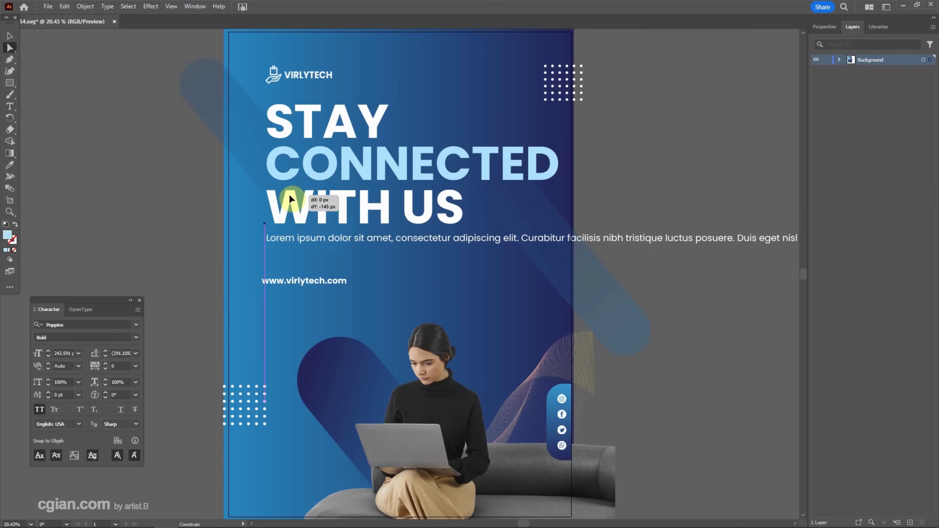
double_click(450, 240)
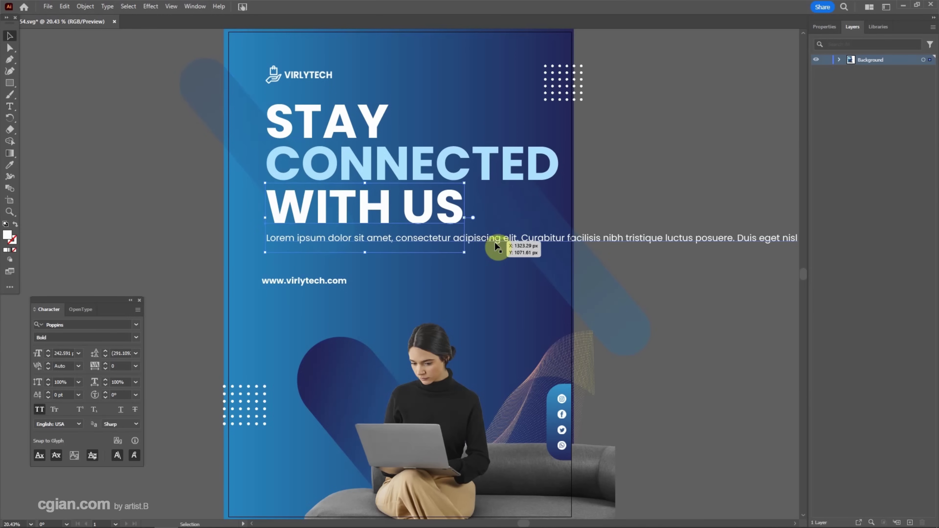
click(511, 237)
click(521, 238)
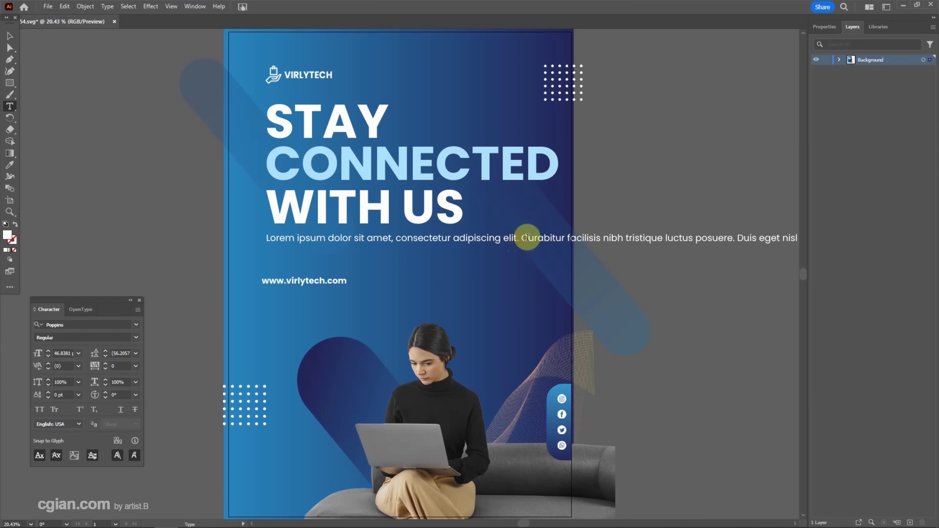
key(Return)
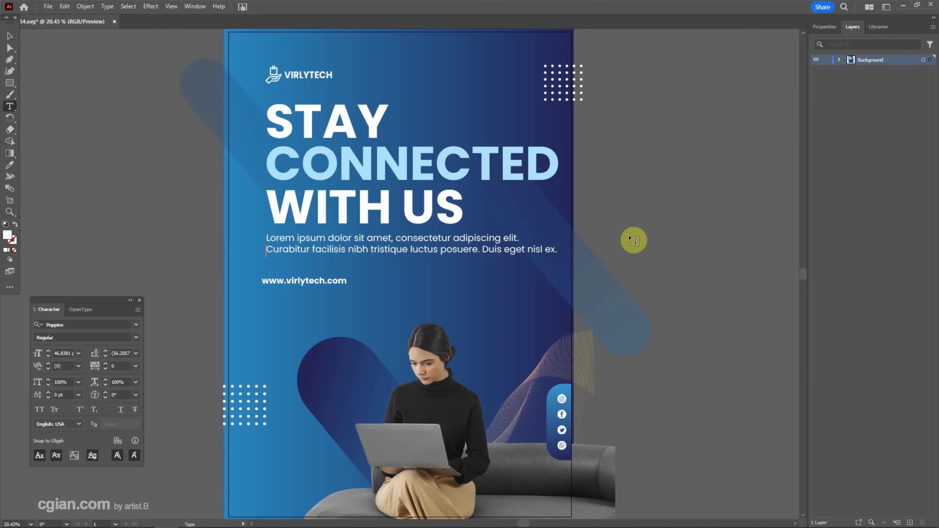
ctrl+click(617, 223)
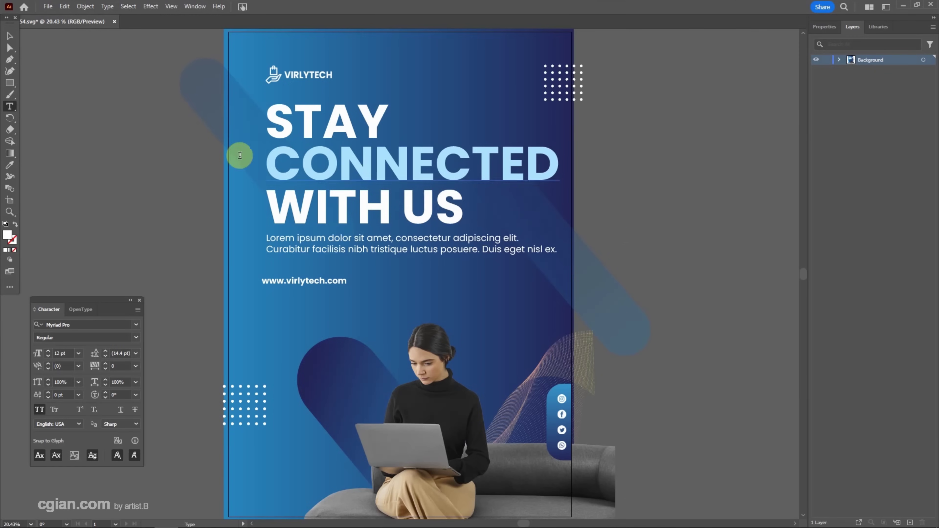
click(47, 7)
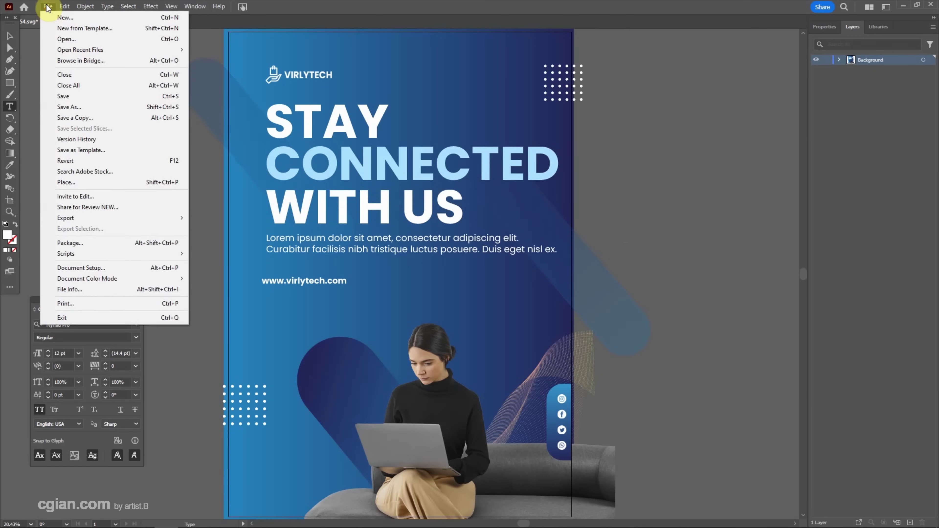
Step: Start Save As for 5283154.svg on the computer, in the PS to AI folder, and open the file type list
click(95, 109)
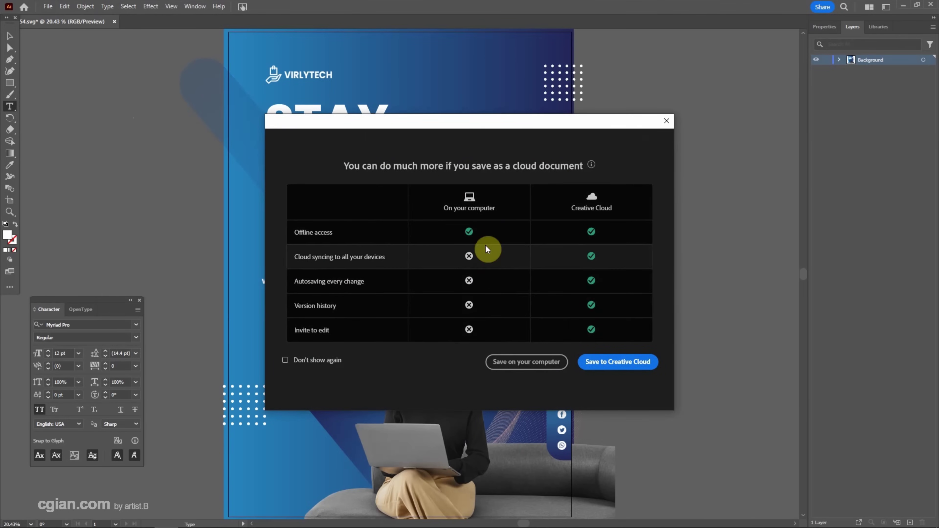
click(509, 365)
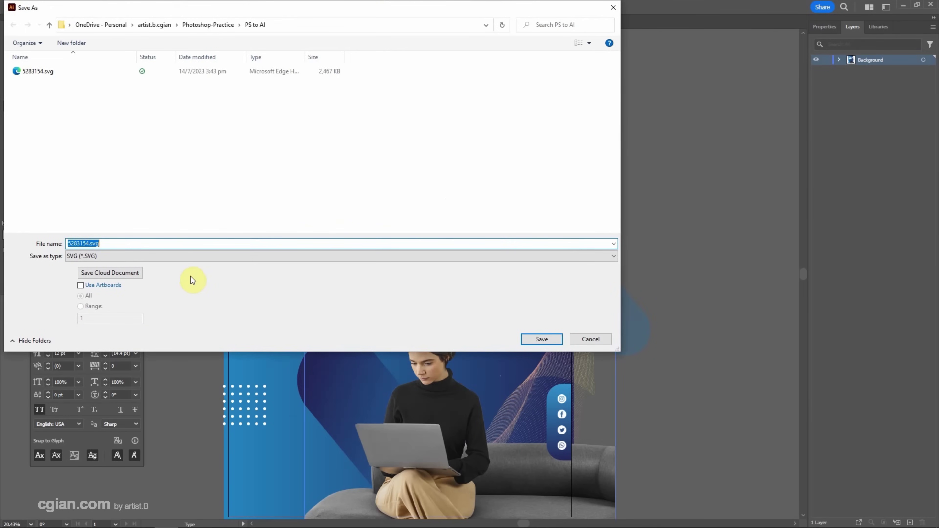
click(192, 257)
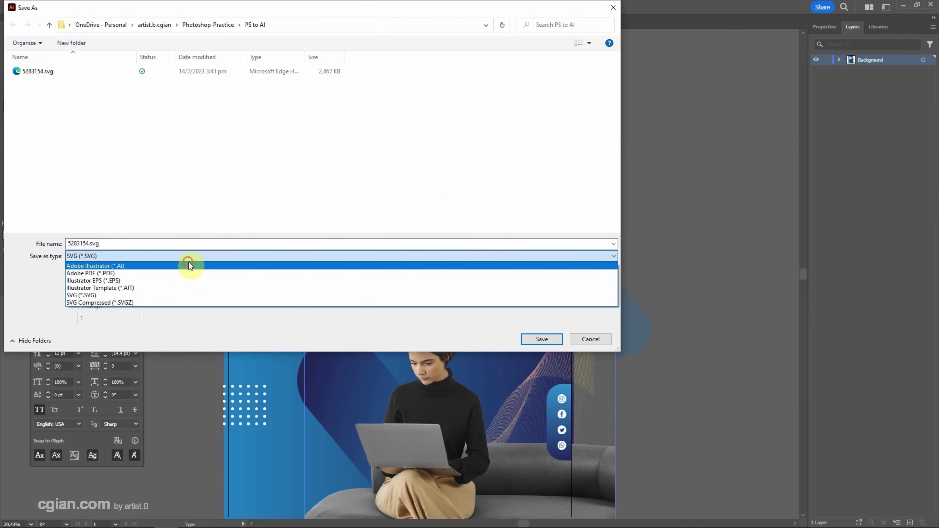